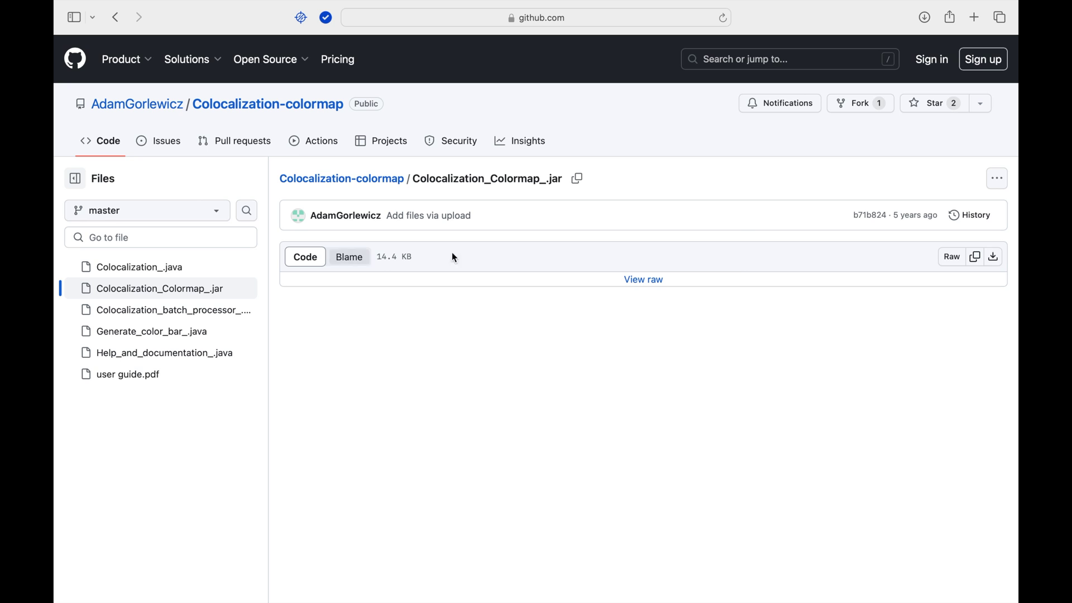
Step: Download Colocalization_Colormap_.jar from GitHub and drop it onto the ImageJ toolbar to install it
left_click(992, 258)
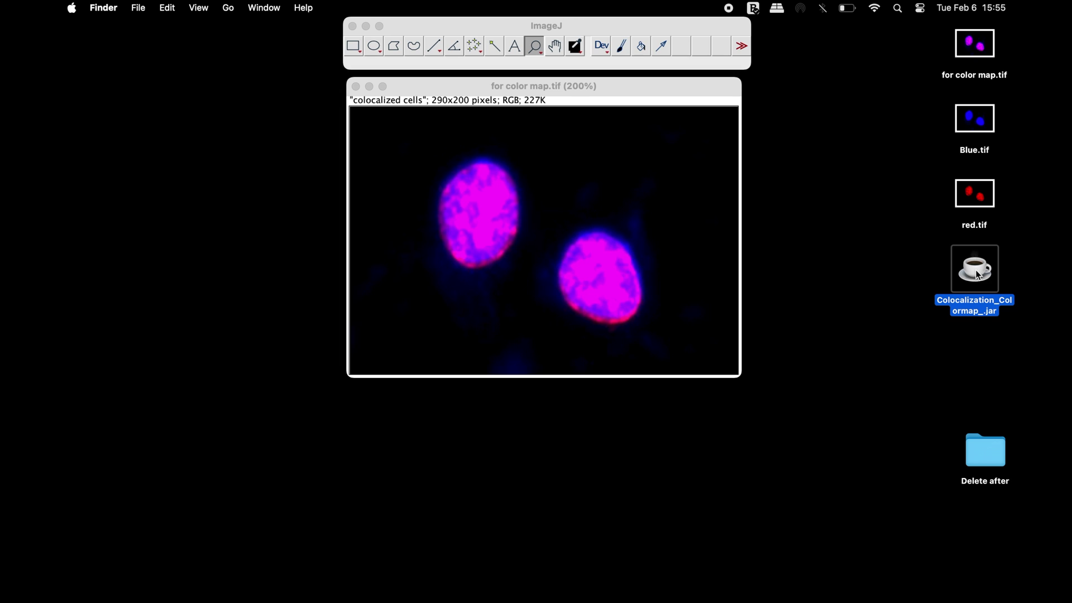
left_click_drag(975, 270, 617, 49)
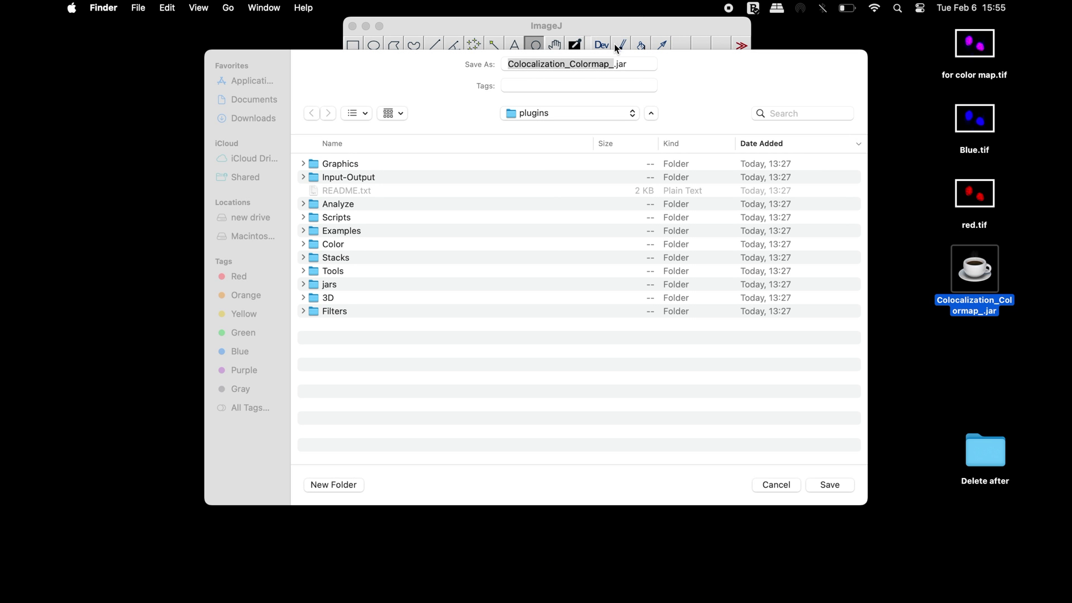
left_click(841, 484)
Step: Save the plugin to the plugins folder, close 'for color map.tif', and restore red.tif and Blue.tif
left_click(840, 485)
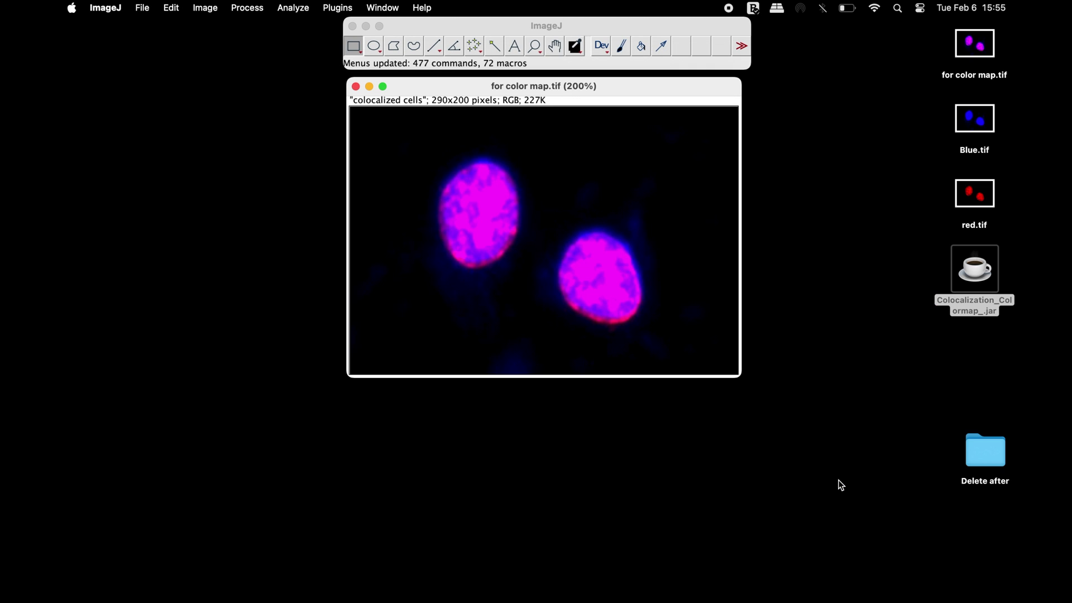
left_click(356, 87)
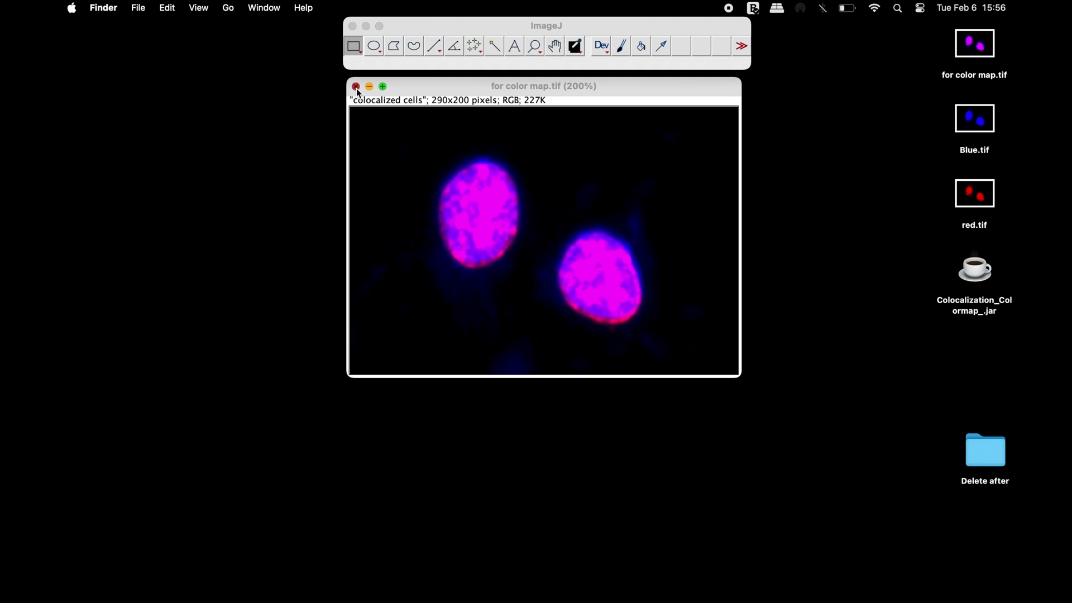
left_click(671, 573)
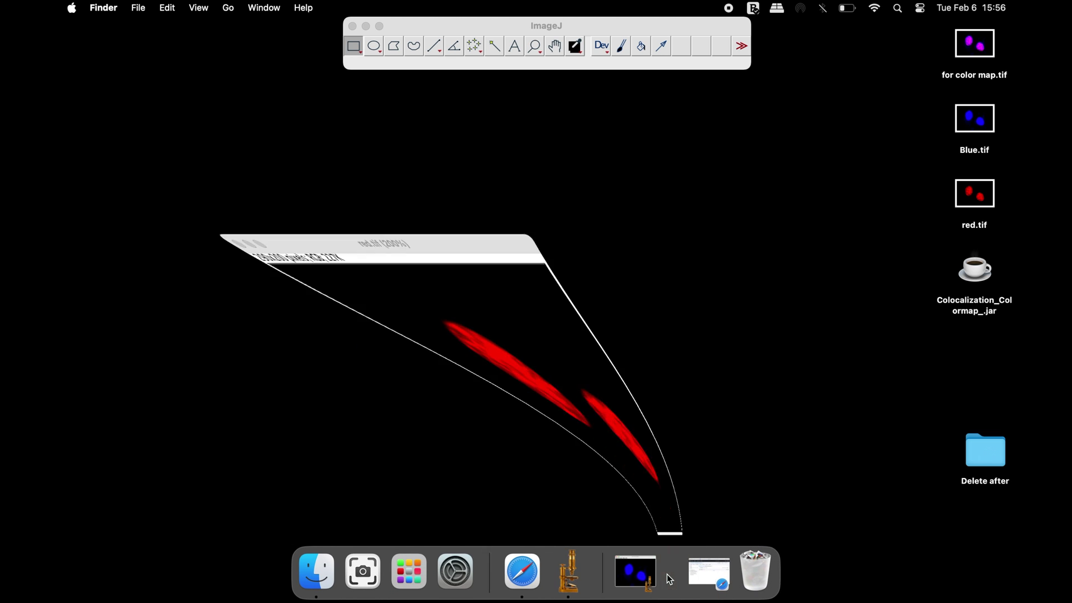
left_click(649, 578)
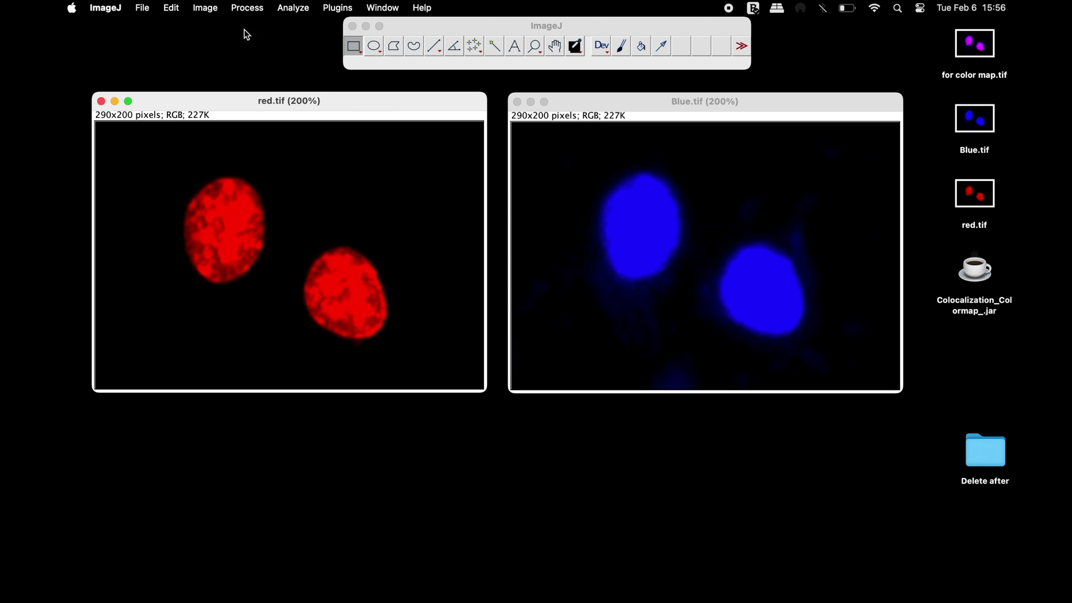
Step: Convert red.tif and Blue.tif to 8-bit grayscale
left_click(205, 8)
mouse_move(218, 29)
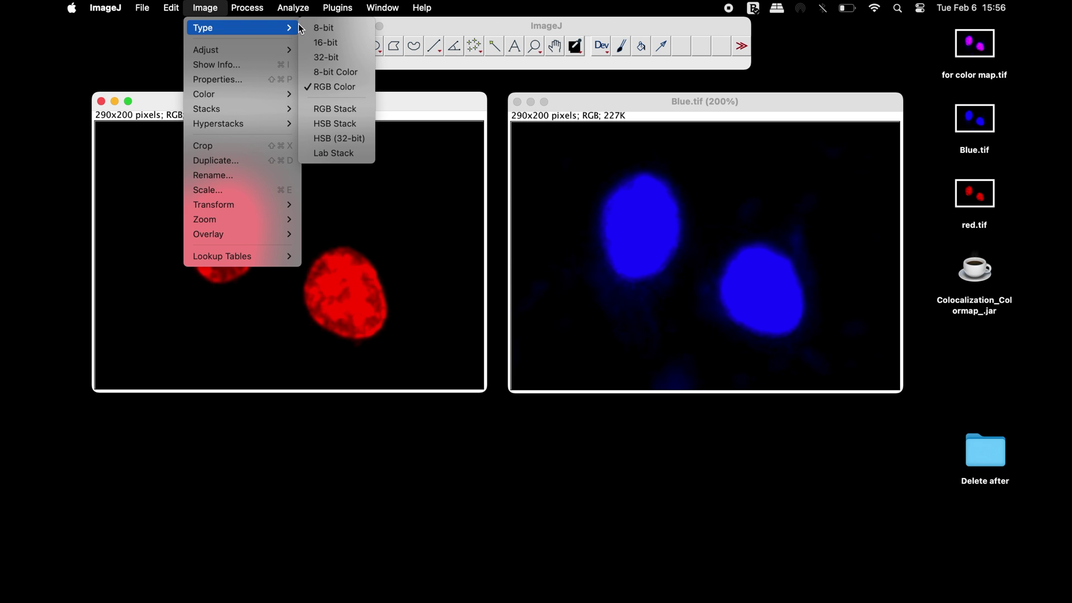
left_click(324, 26)
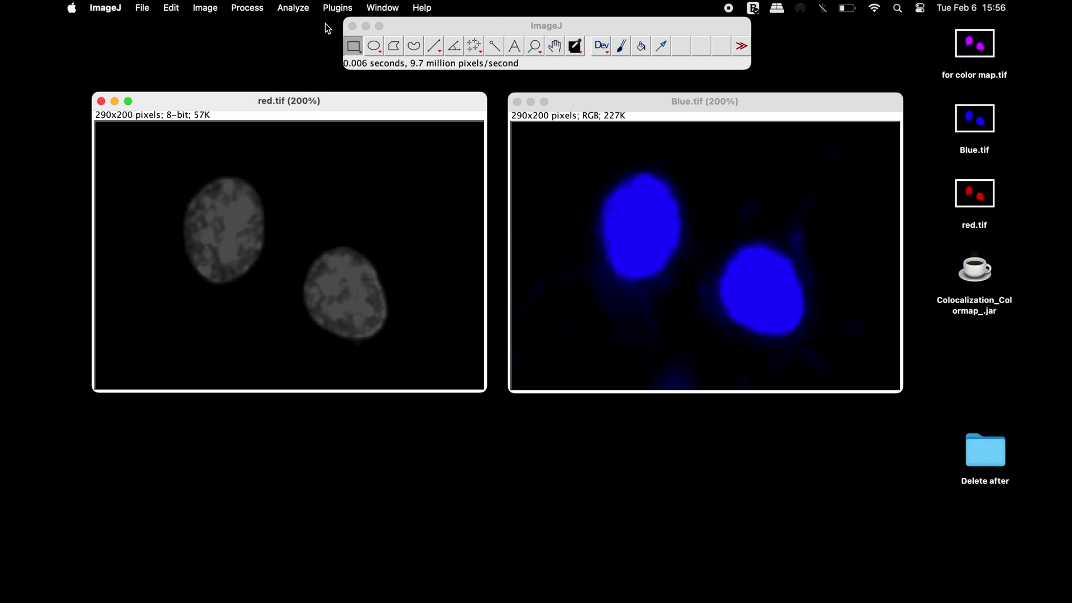
left_click(585, 106)
left_click(214, 9)
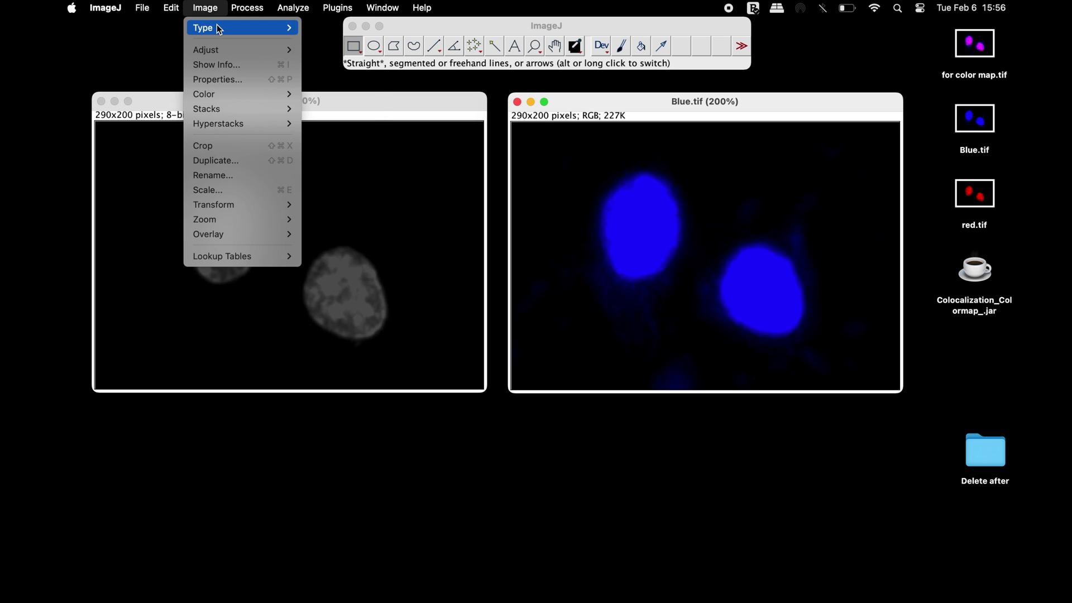
mouse_move(219, 29)
left_click(355, 30)
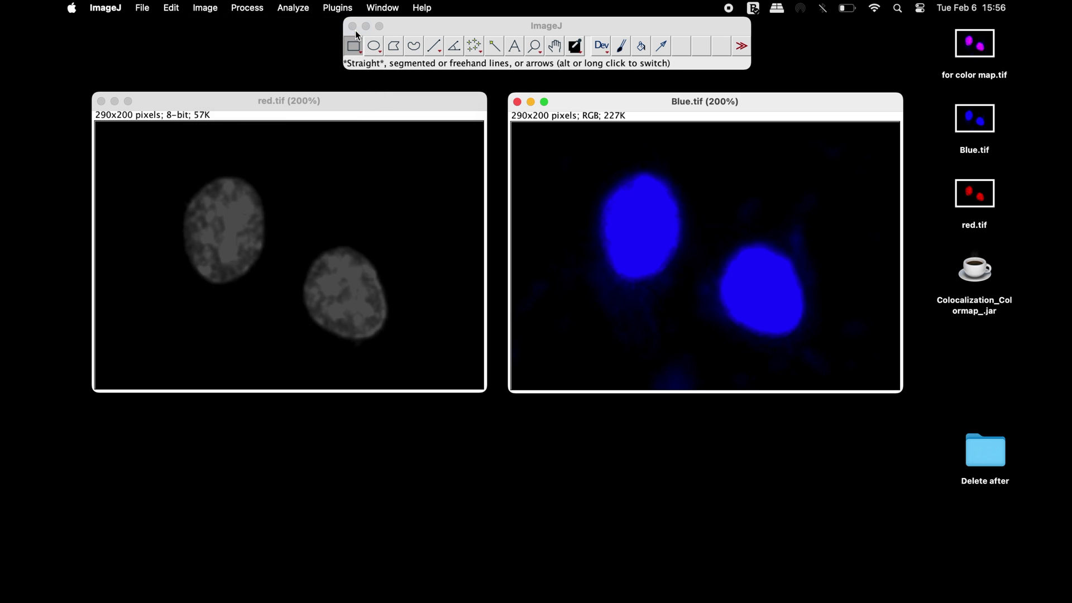
Step: Run Colocalization with Blue.tif as channel 1, red.tif as channel 2, and autothreshold on
left_click(335, 10)
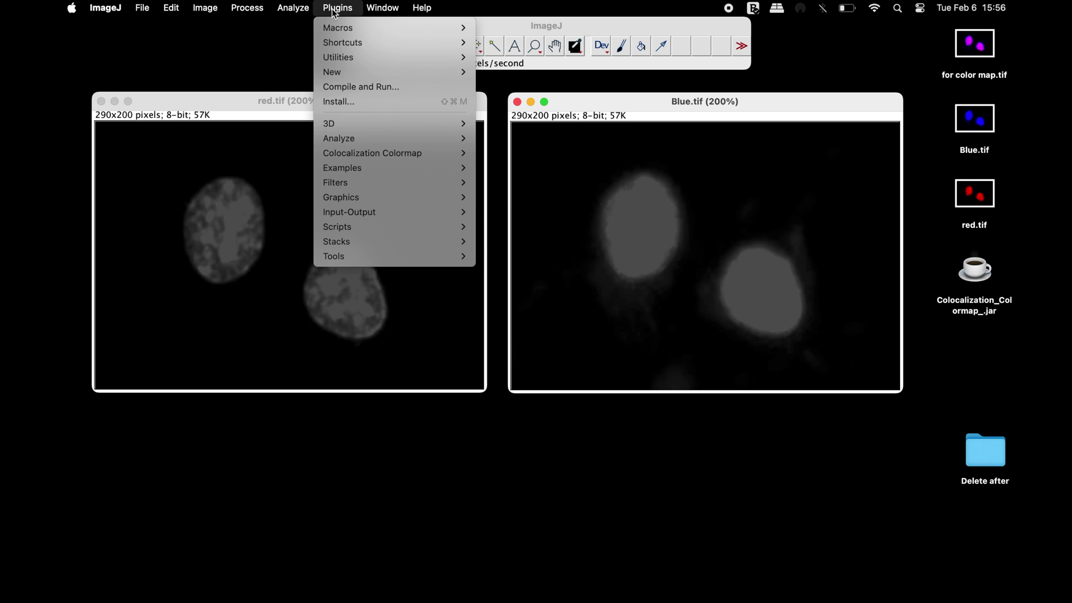
mouse_move(391, 153)
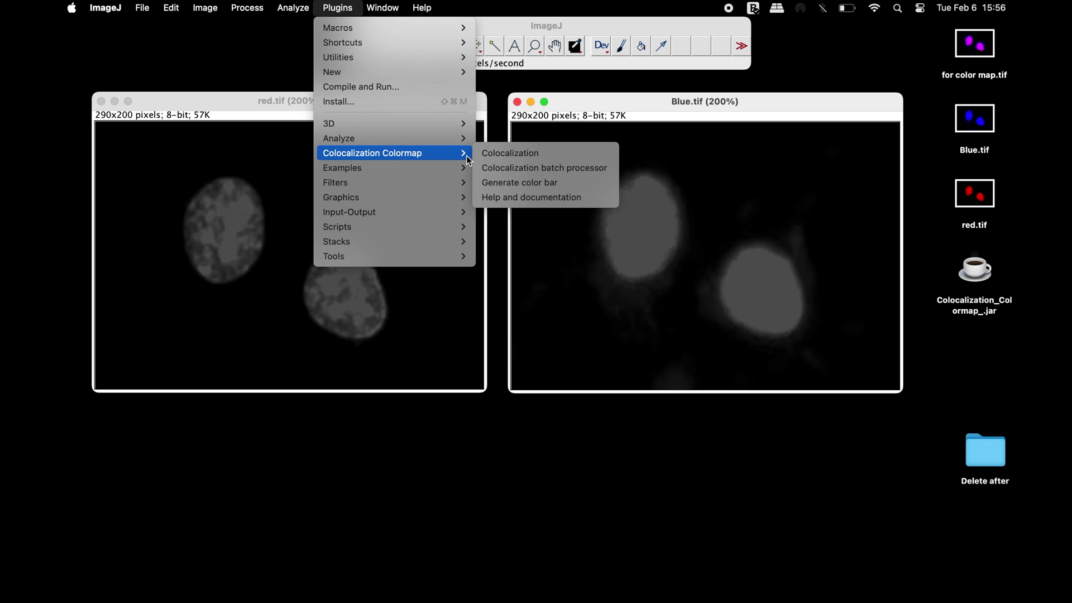
left_click(558, 152)
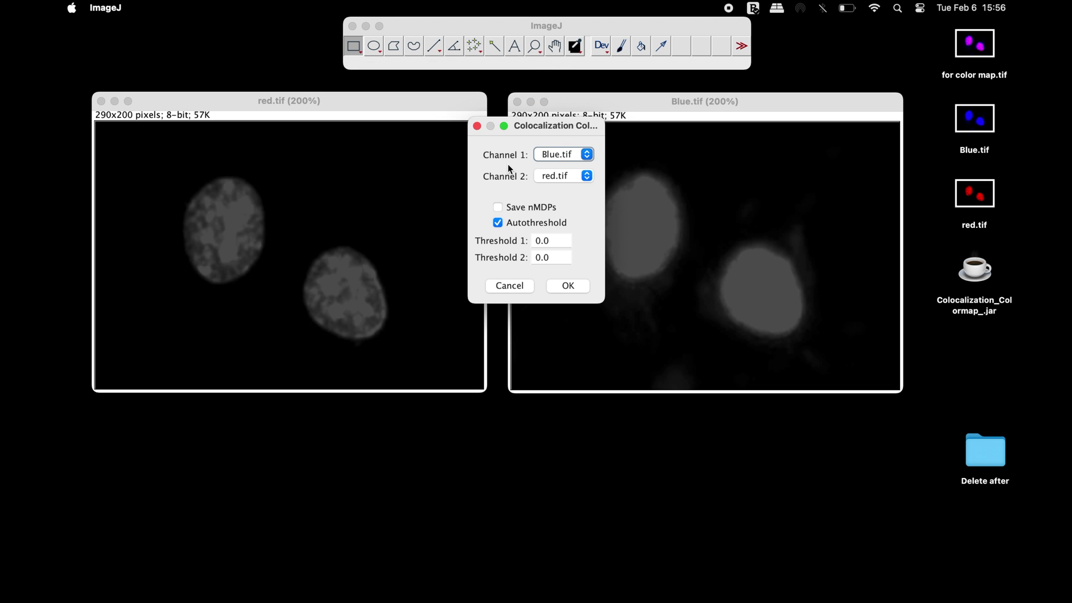
left_click(588, 156)
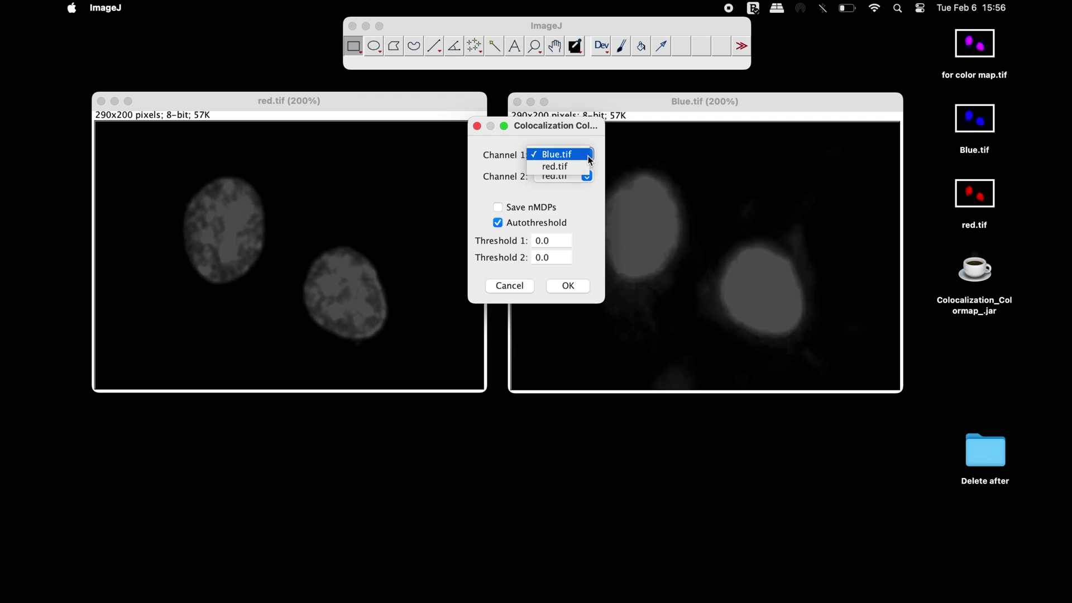
left_click(577, 155)
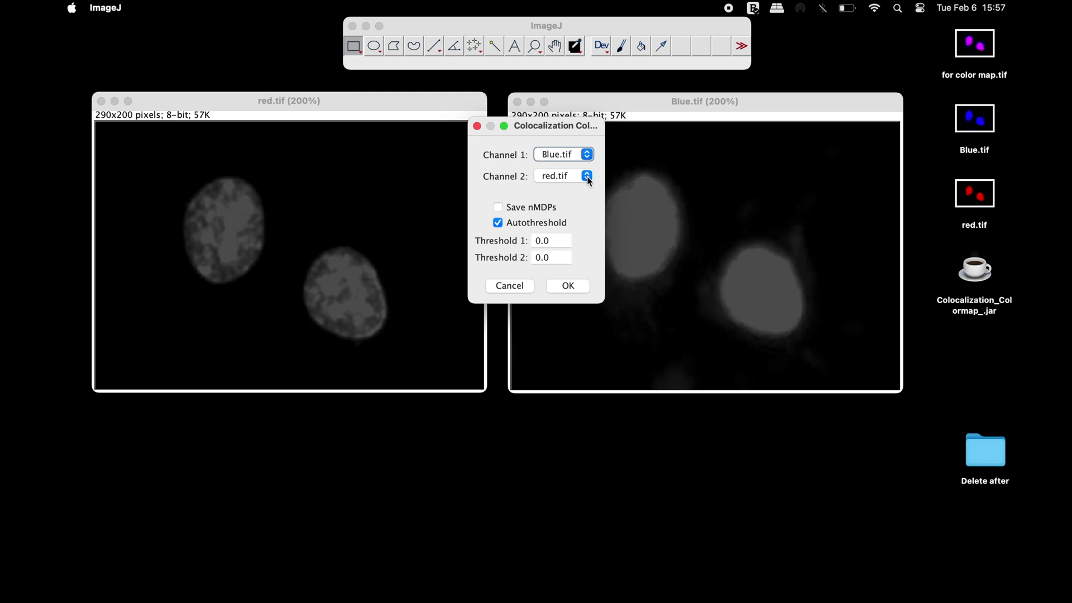
left_click(587, 175)
left_click(579, 179)
left_click(577, 285)
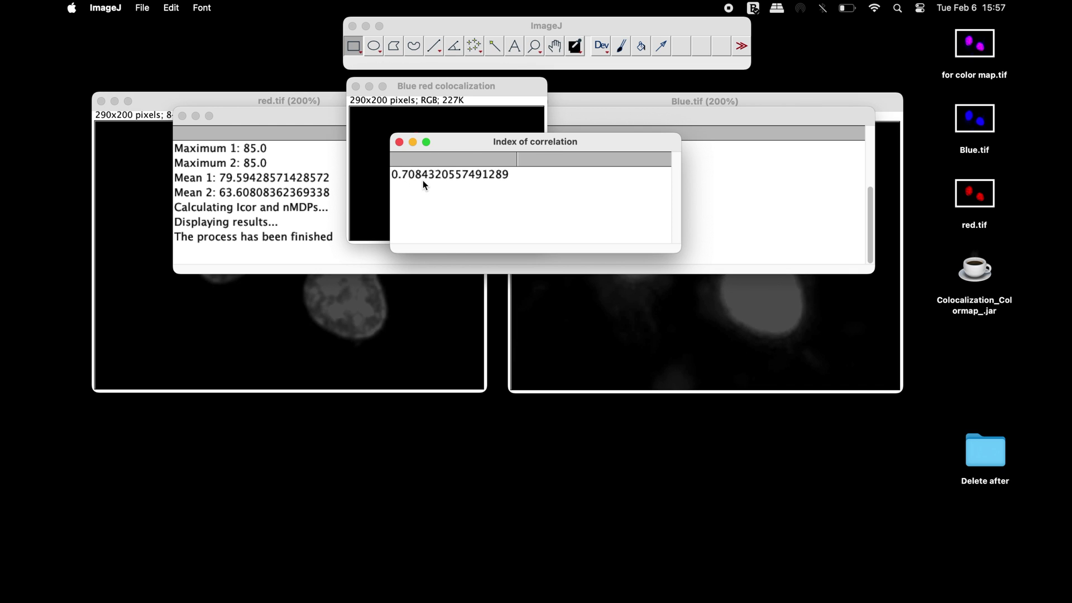
Step: Read the Icor and nMDPs line in the results Log, then close the Log
left_click(266, 115)
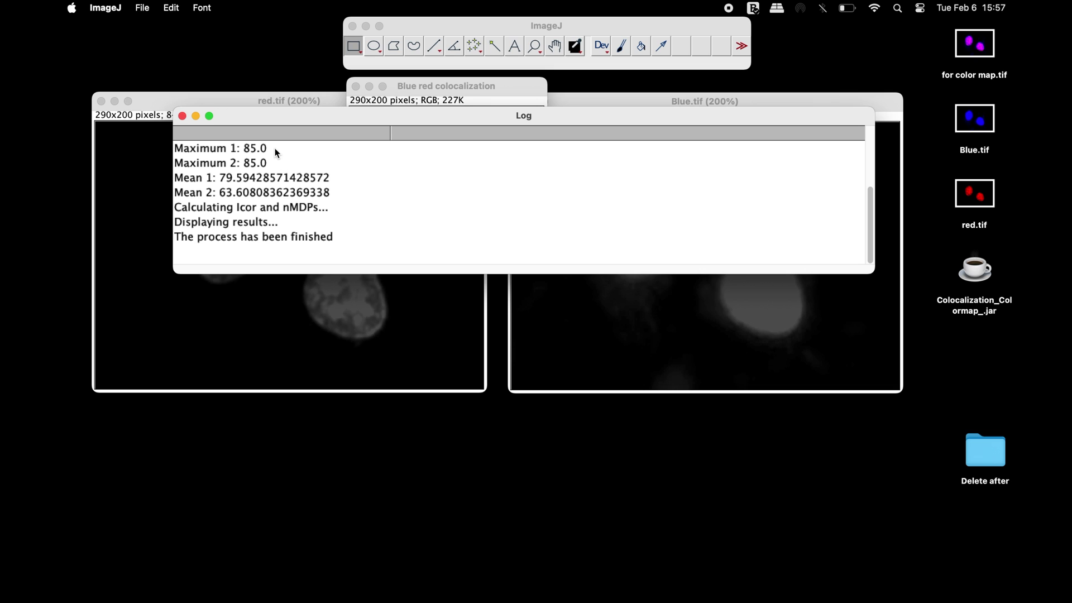
left_click(271, 208)
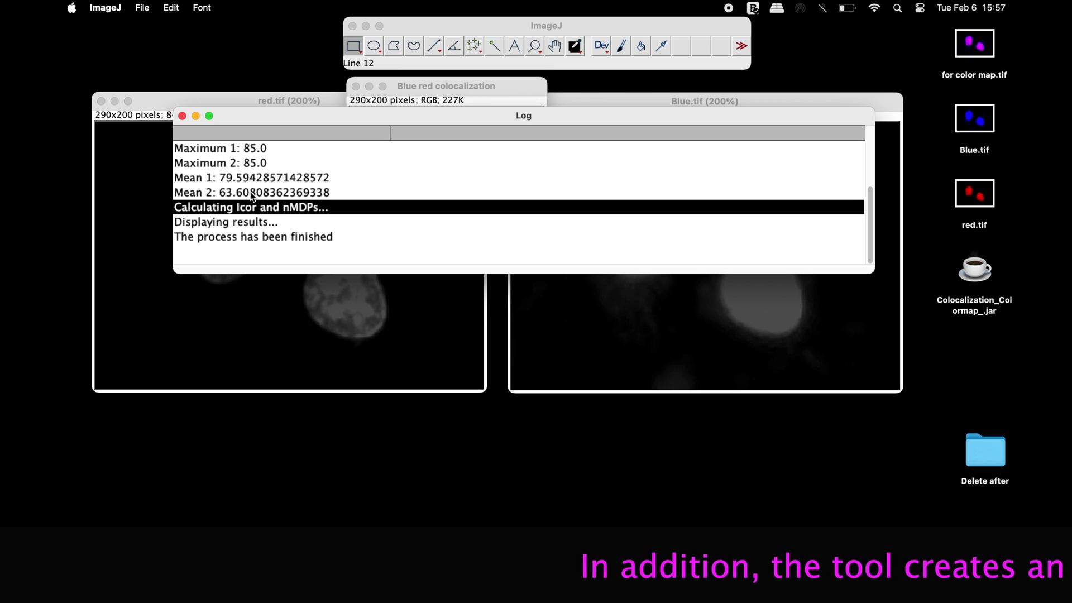
key("super+w")
left_click(534, 46)
Step: Bring the Blue red colocalization map forward and shift its window slightly down-left
left_click(517, 131)
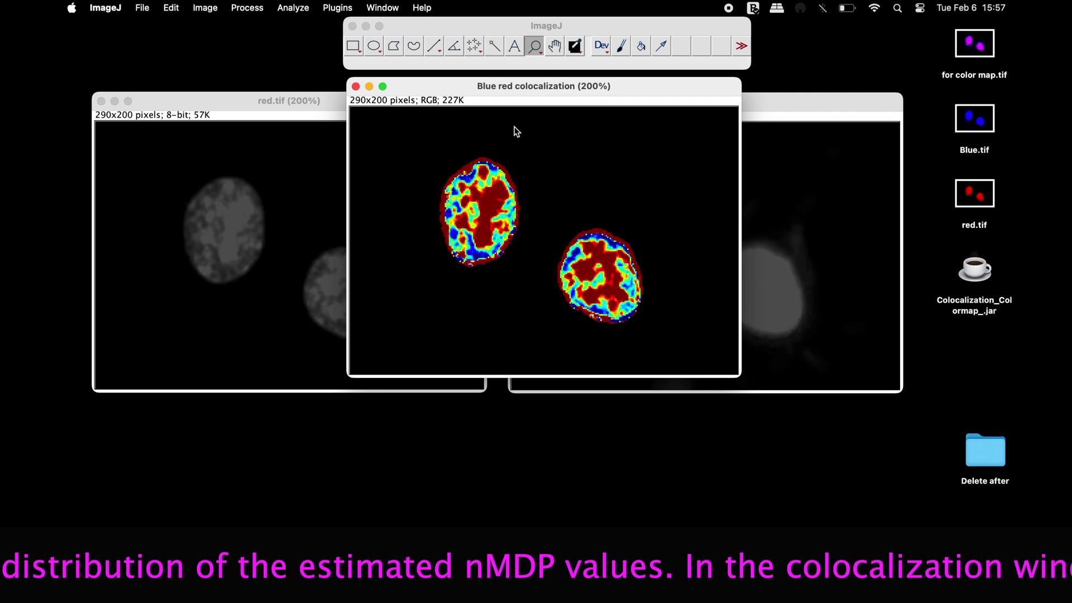
left_click_drag(536, 86, 524, 98)
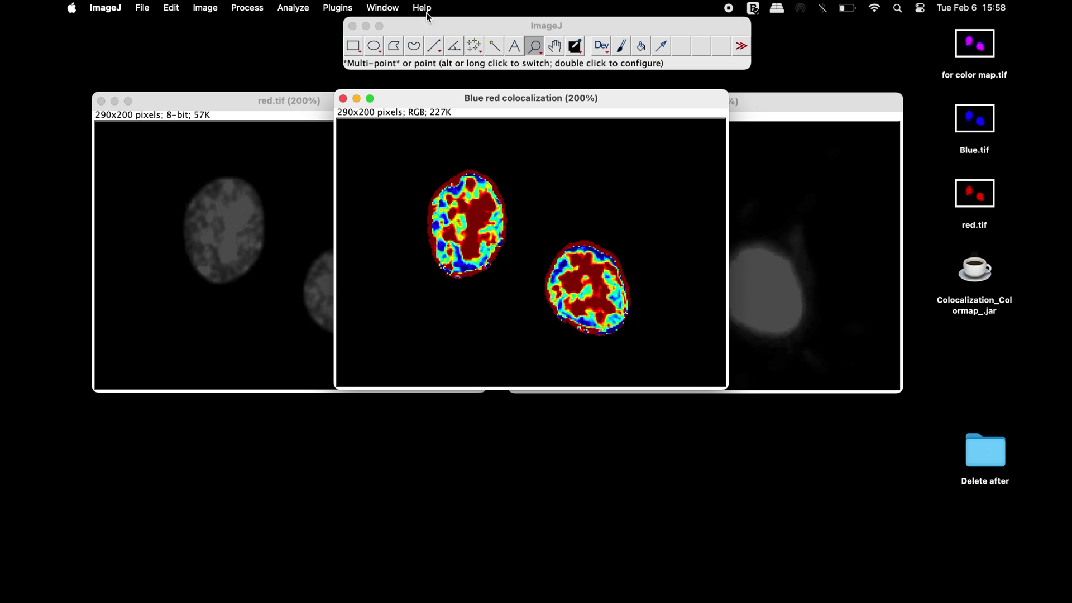
Step: Generate the nMDP color bar and place it beside the colocalization map
left_click(333, 8)
mouse_move(416, 158)
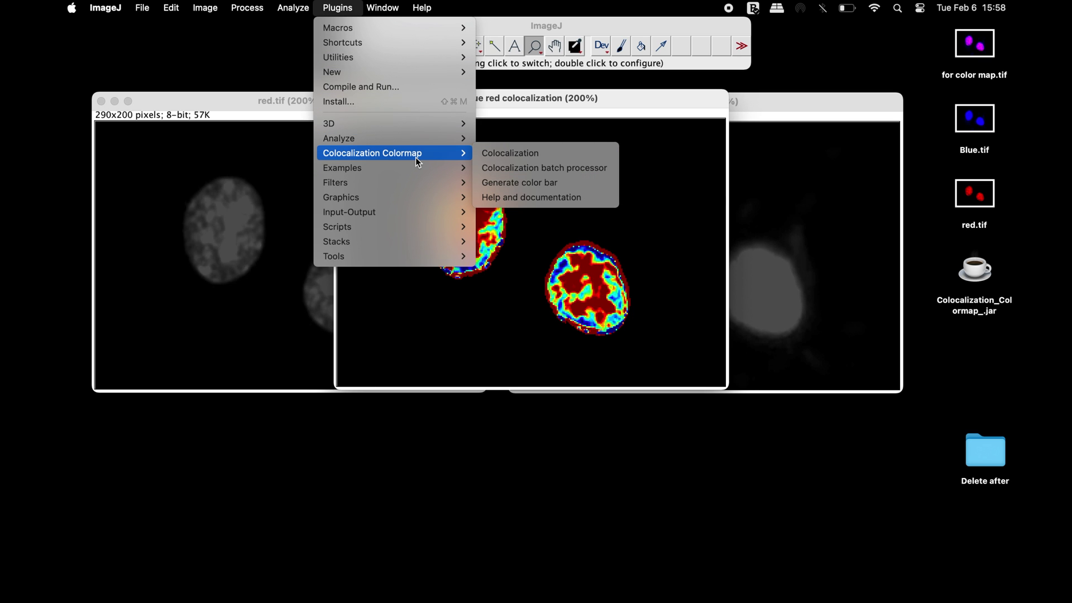
left_click(541, 182)
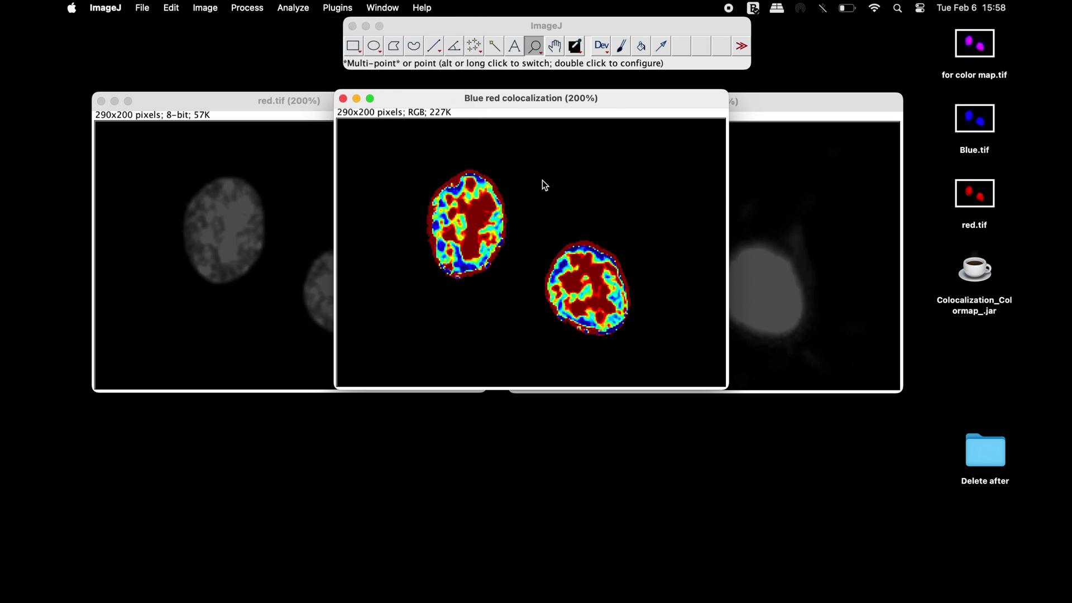
left_click_drag(513, 101, 699, 135)
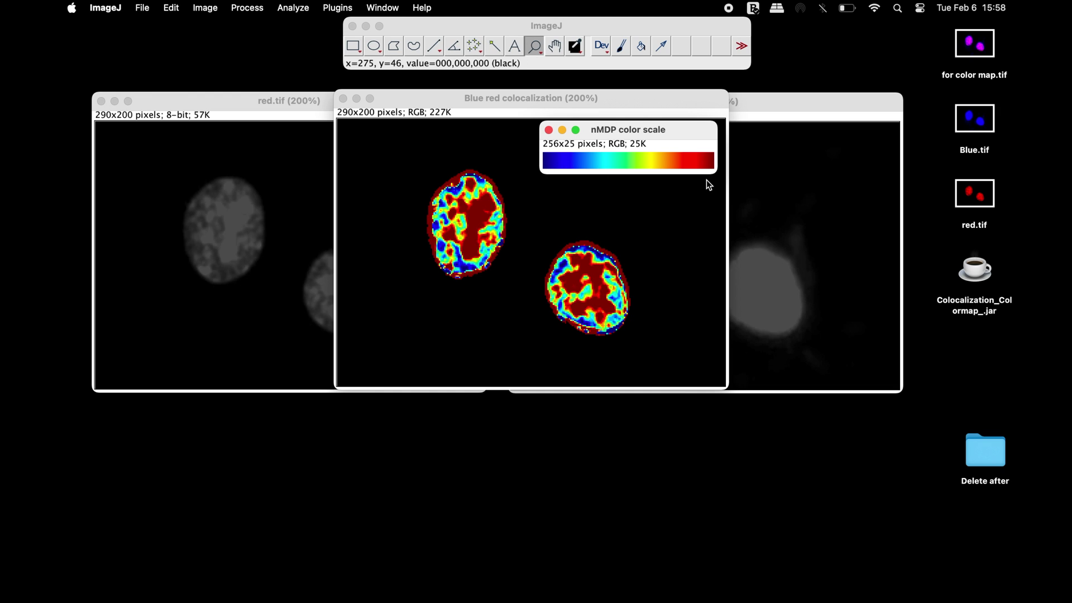
Step: Close the Blue red colocalization map and move the color scale below both images
left_click(531, 99)
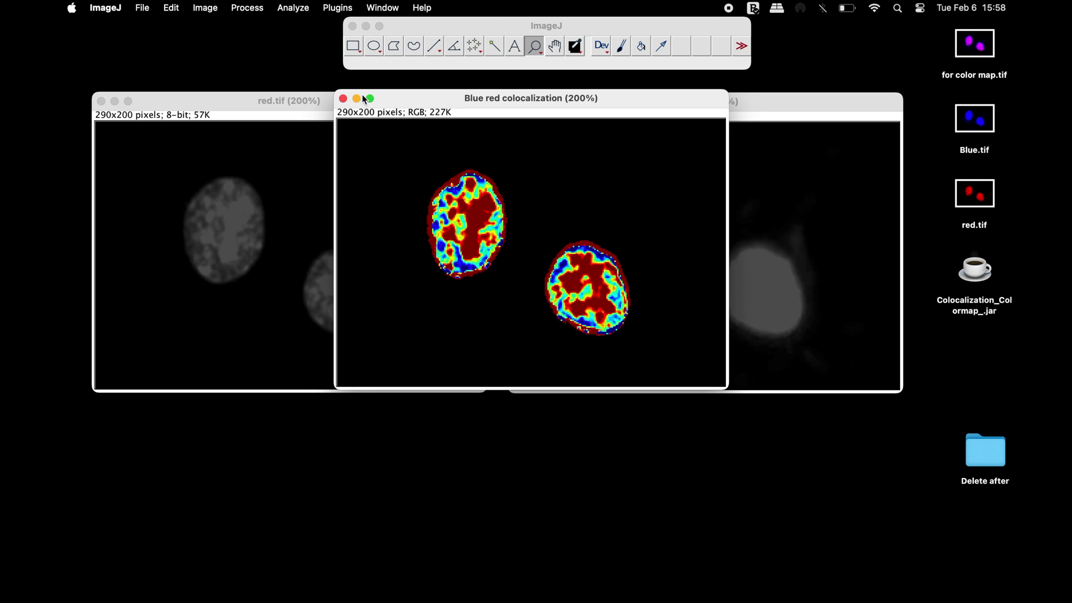
left_click(342, 98)
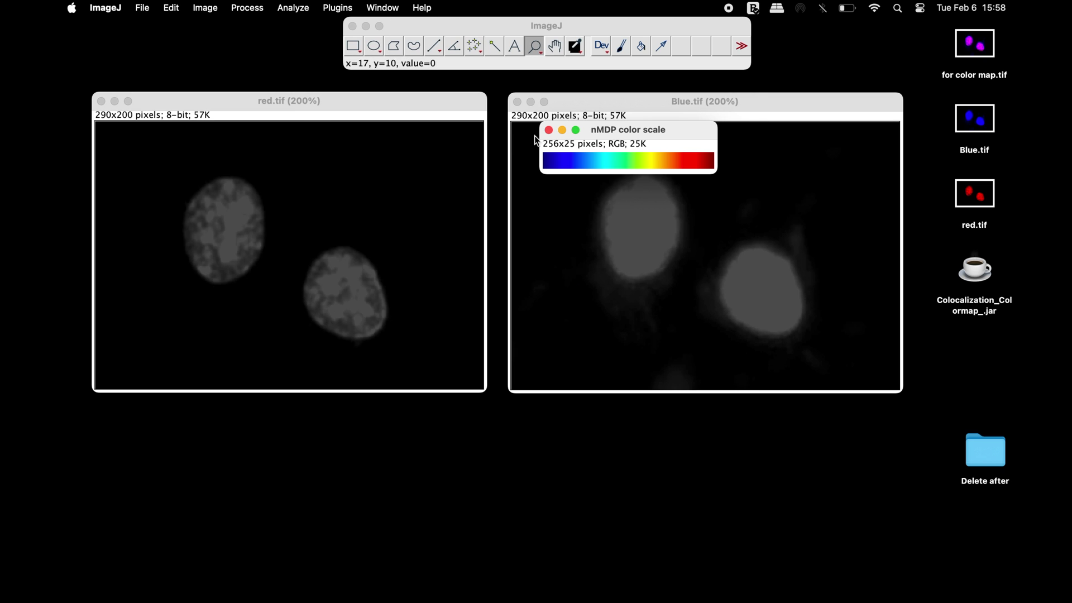
left_click_drag(638, 131, 487, 422)
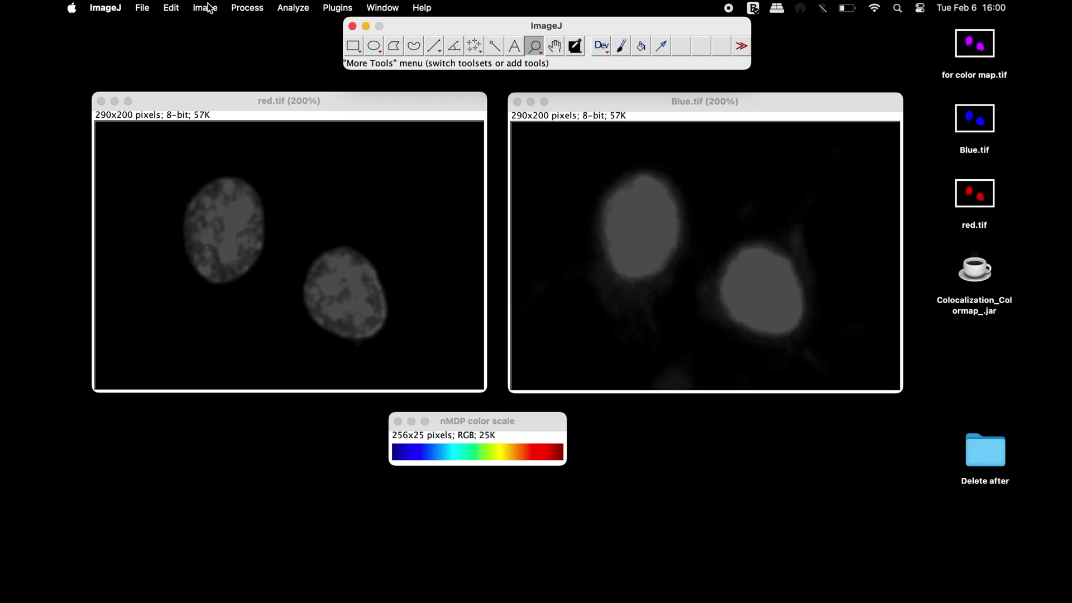
Step: Threshold red.tif's nuclei with a minimum of 28
left_click(208, 8)
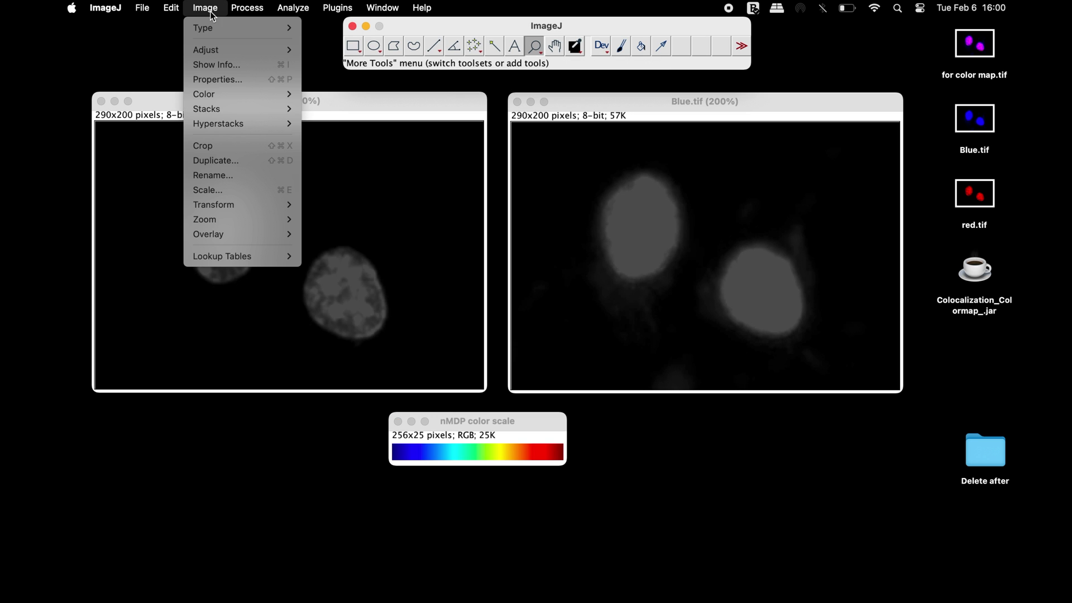
mouse_move(234, 48)
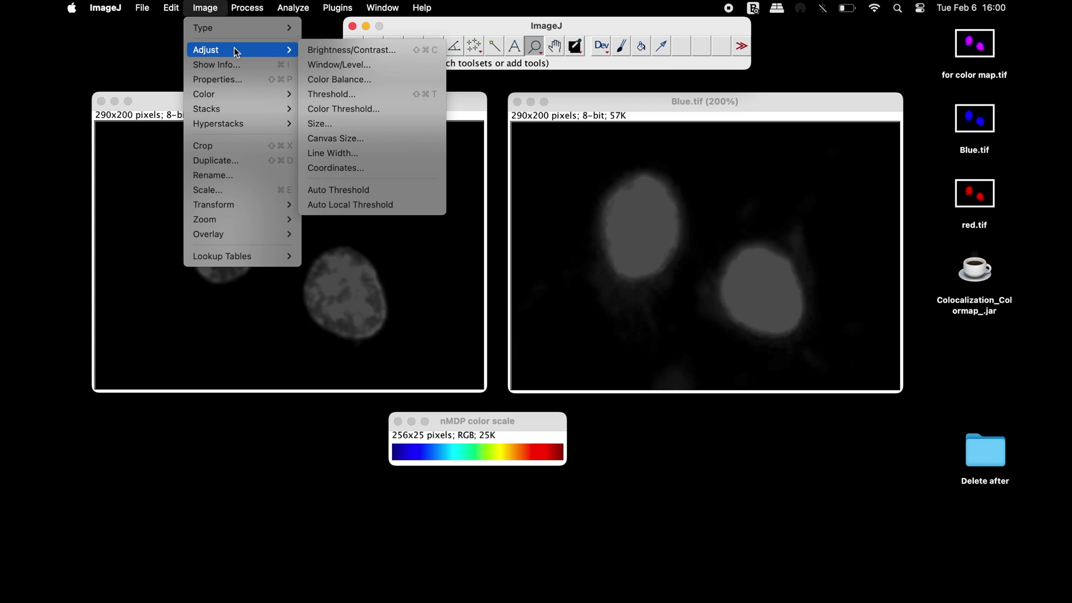
left_click(393, 99)
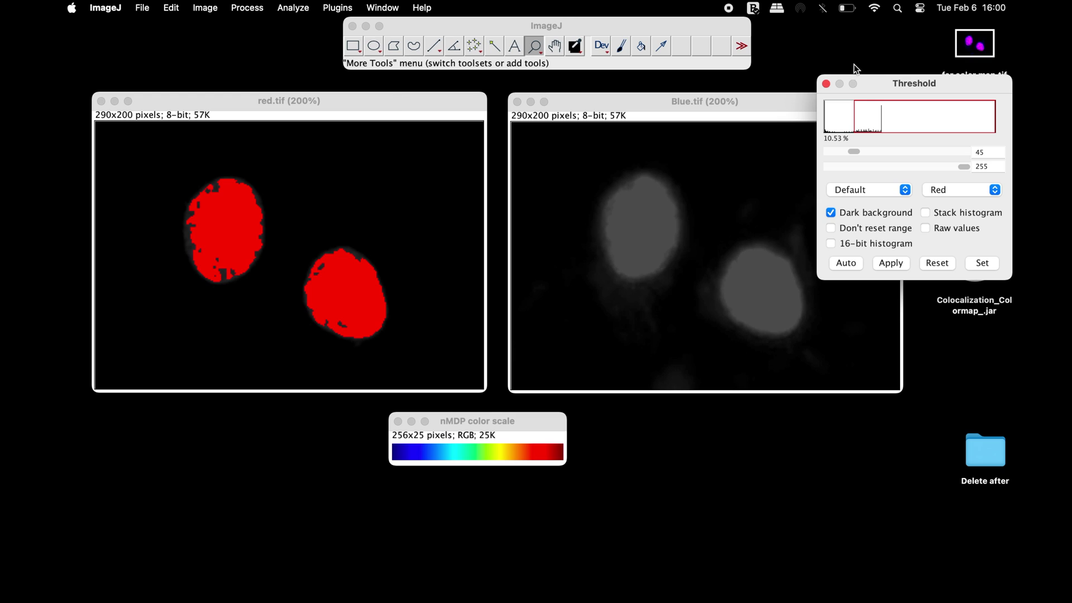
left_click_drag(854, 151, 845, 152)
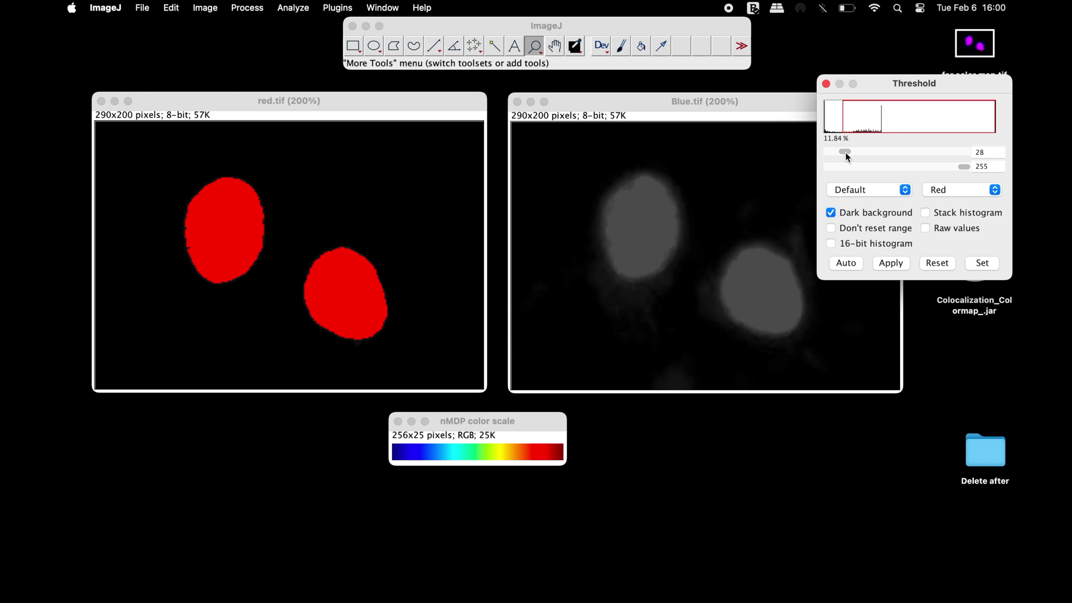
double_click(986, 153)
Step: Threshold Blue.tif's nuclei with a minimum of 49
left_click(763, 100)
left_click(885, 81)
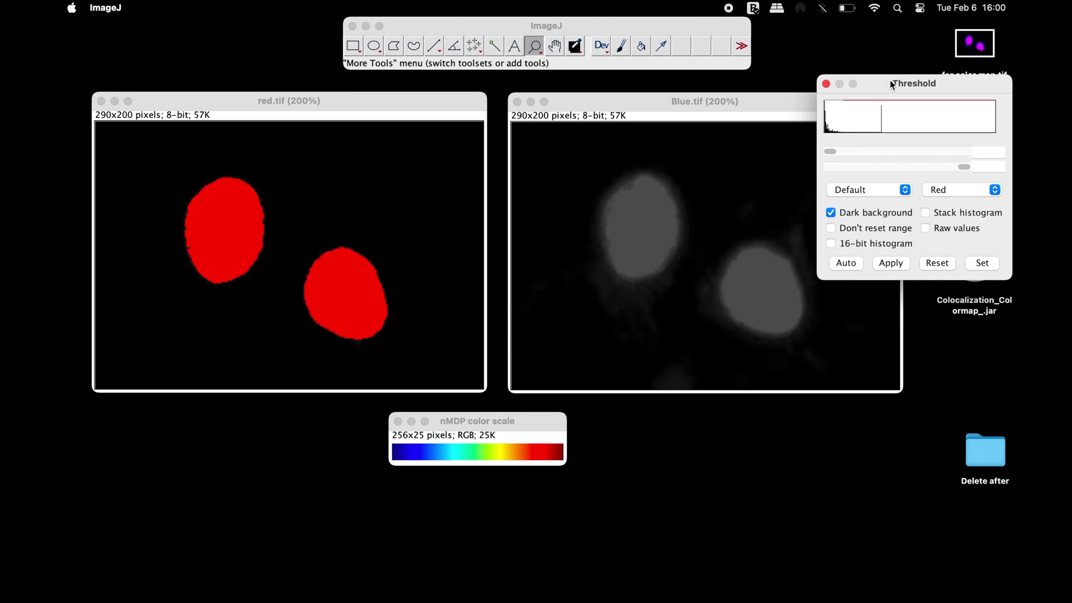
mouse_move(843, 152)
left_mouse_down()
mouse_move(831, 149)
mouse_move(853, 152)
left_mouse_up()
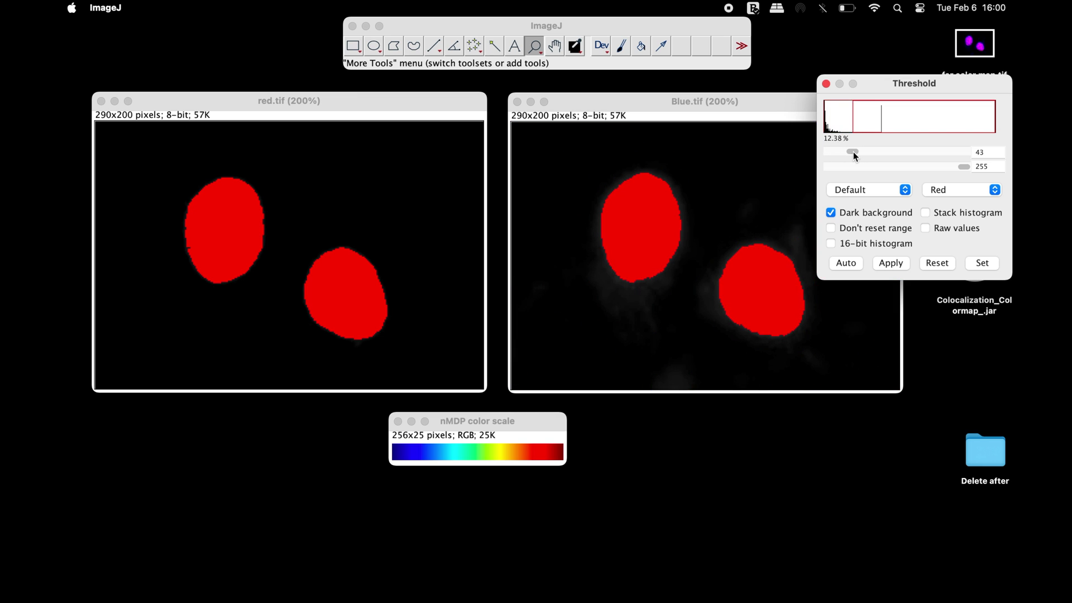
left_click(535, 23)
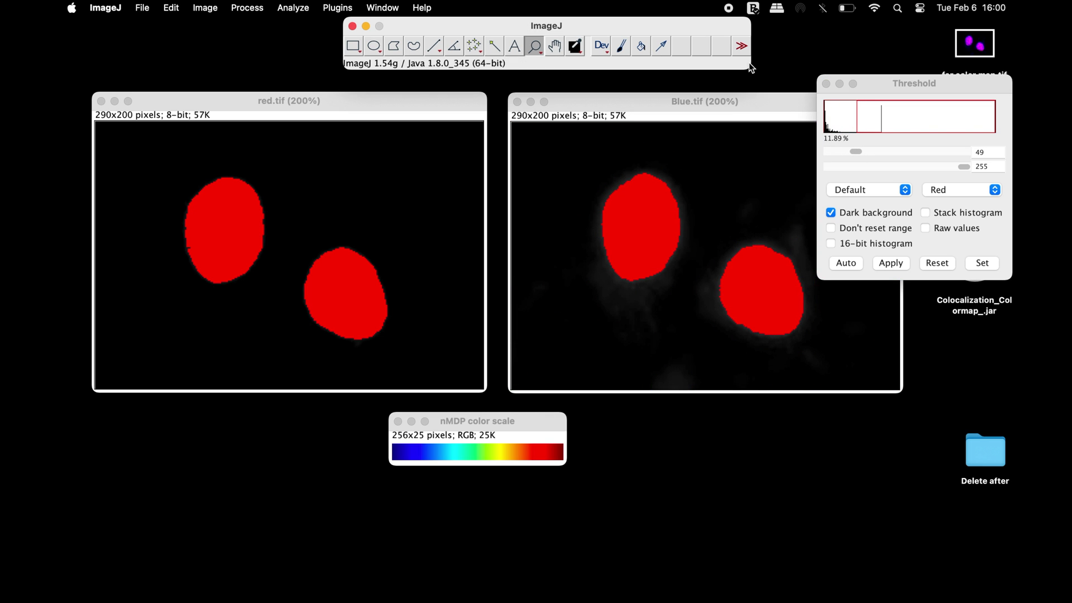
left_click(339, 8)
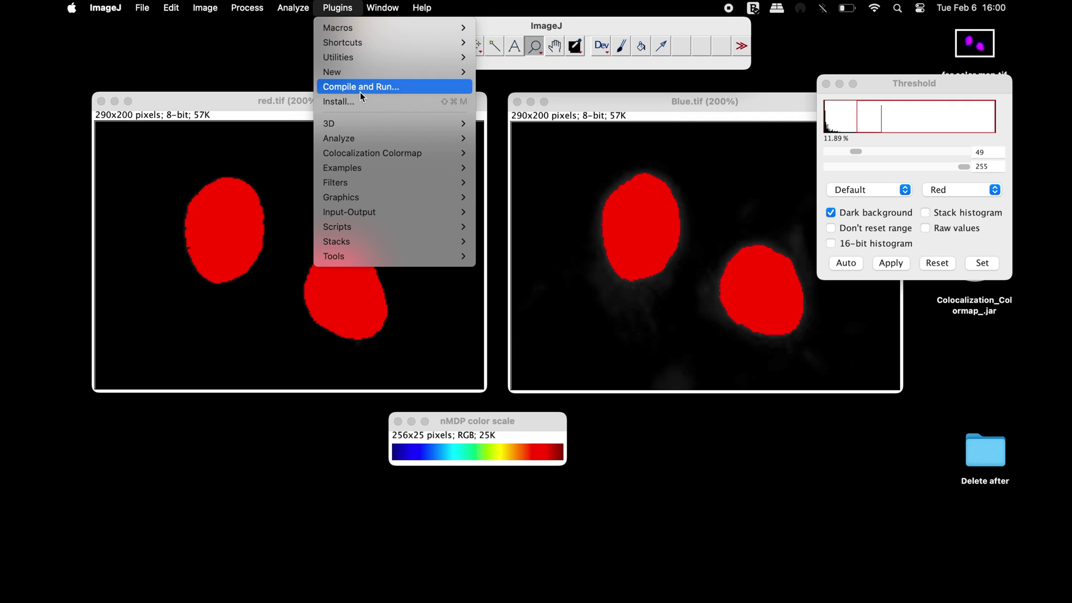
Step: Rerun Colocalization with autothreshold off and manual thresholds 49 and 28
mouse_move(380, 156)
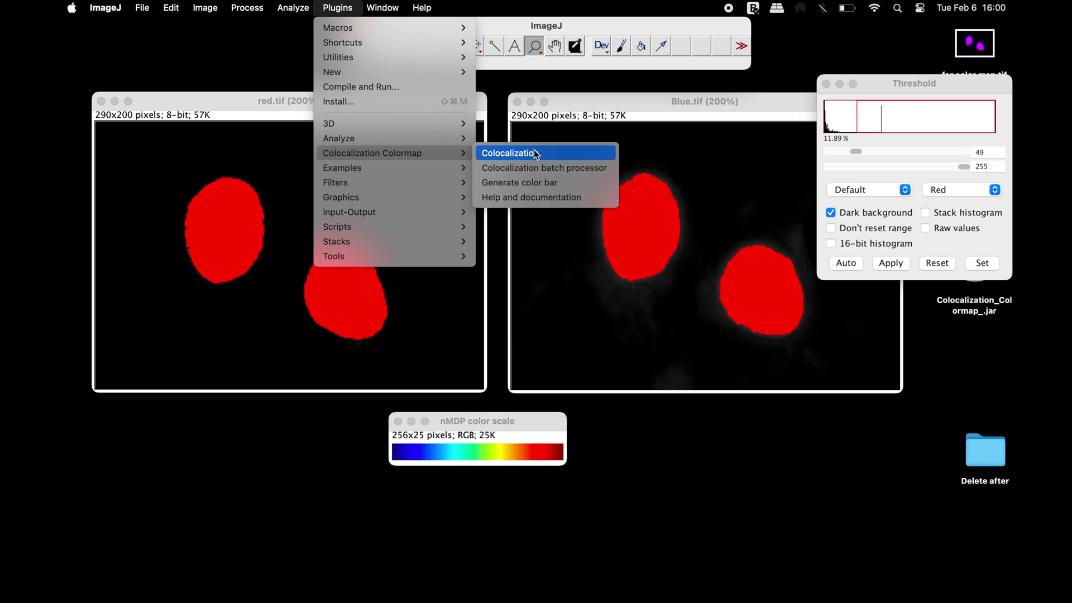
left_click(556, 152)
left_click(442, 303)
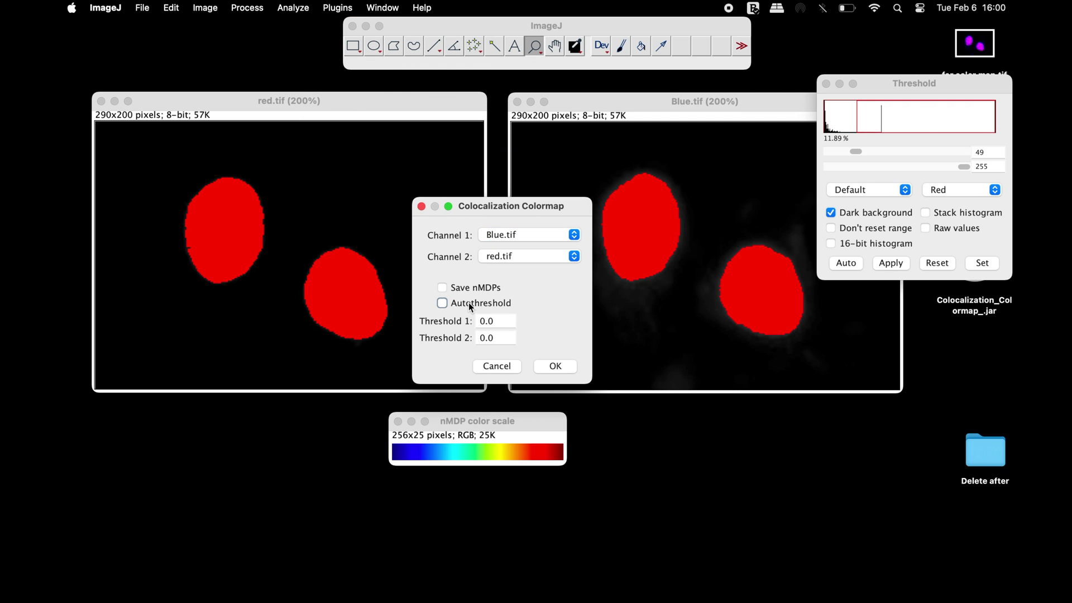
double_click(502, 322)
type("49")
type("28")
left_click(545, 364)
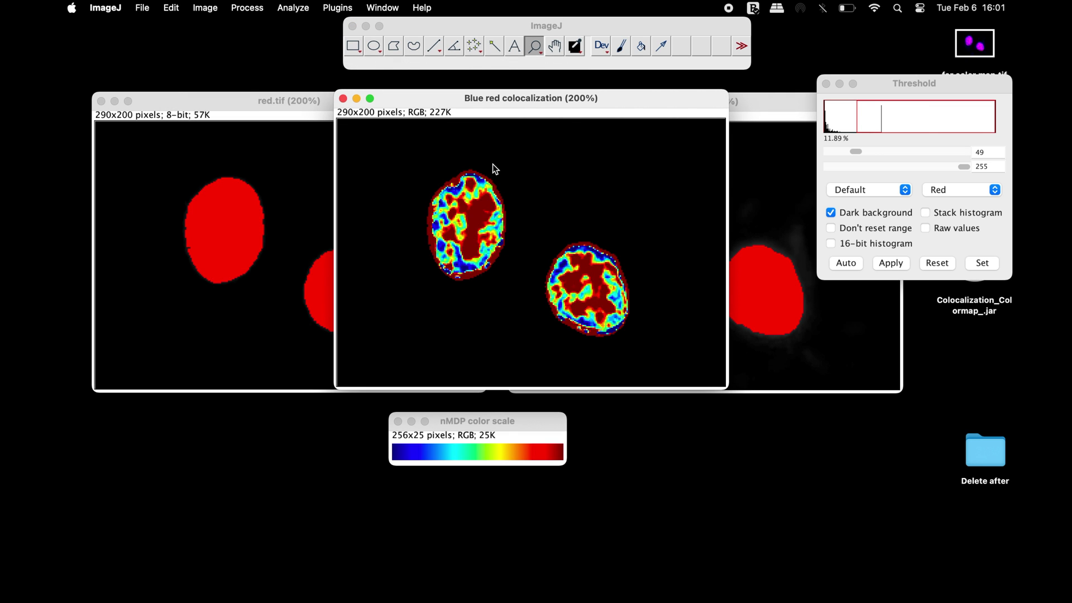
Step: Save the map as TIFF 'Blue red colocalization.tif' on the Desktop
left_click(142, 8)
mouse_move(193, 183)
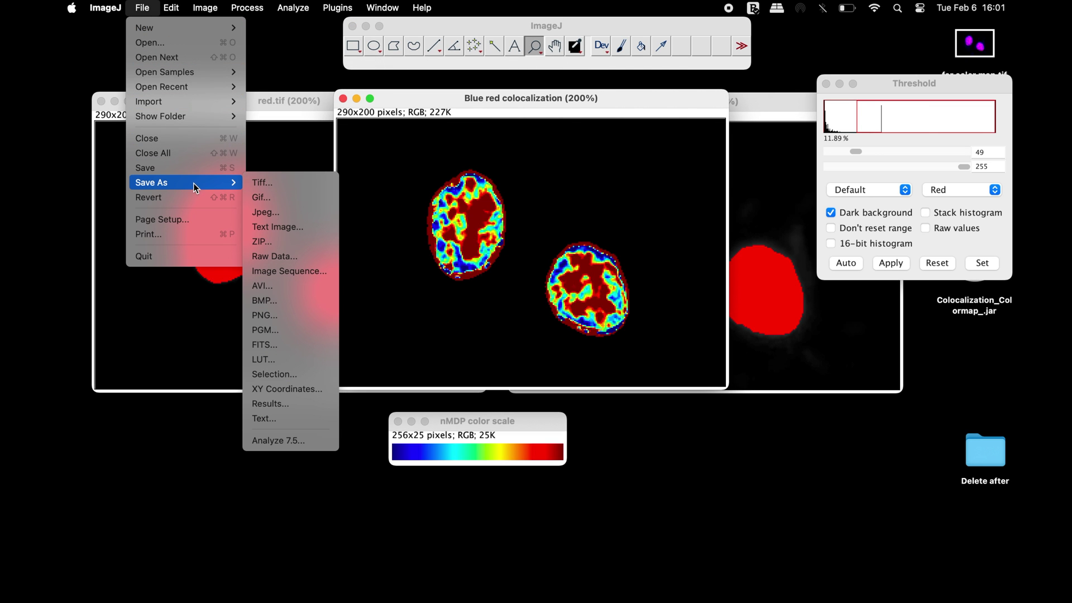
left_click(293, 186)
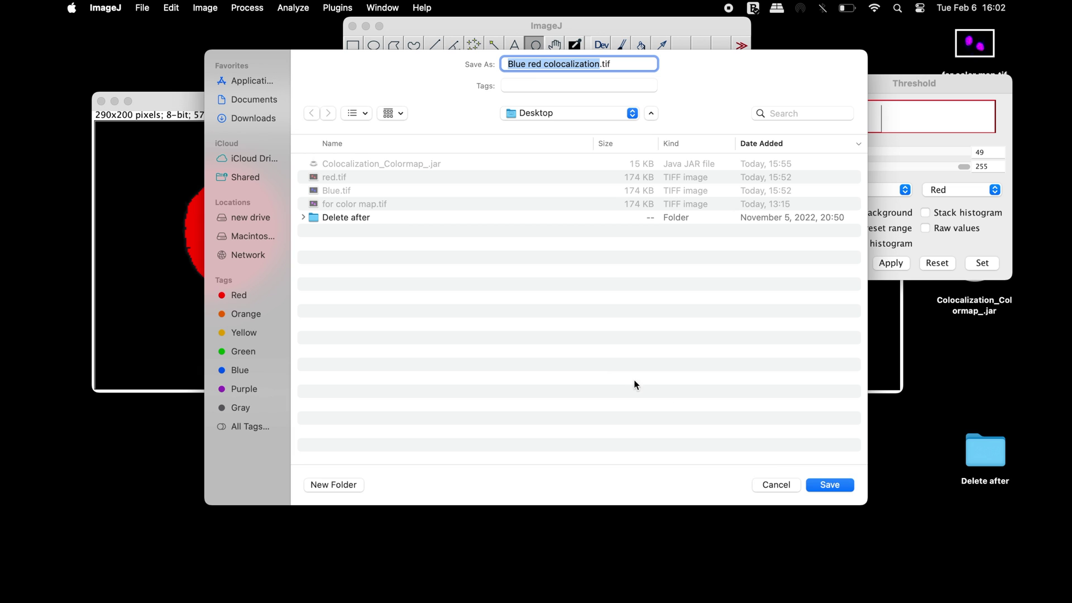
left_click(819, 481)
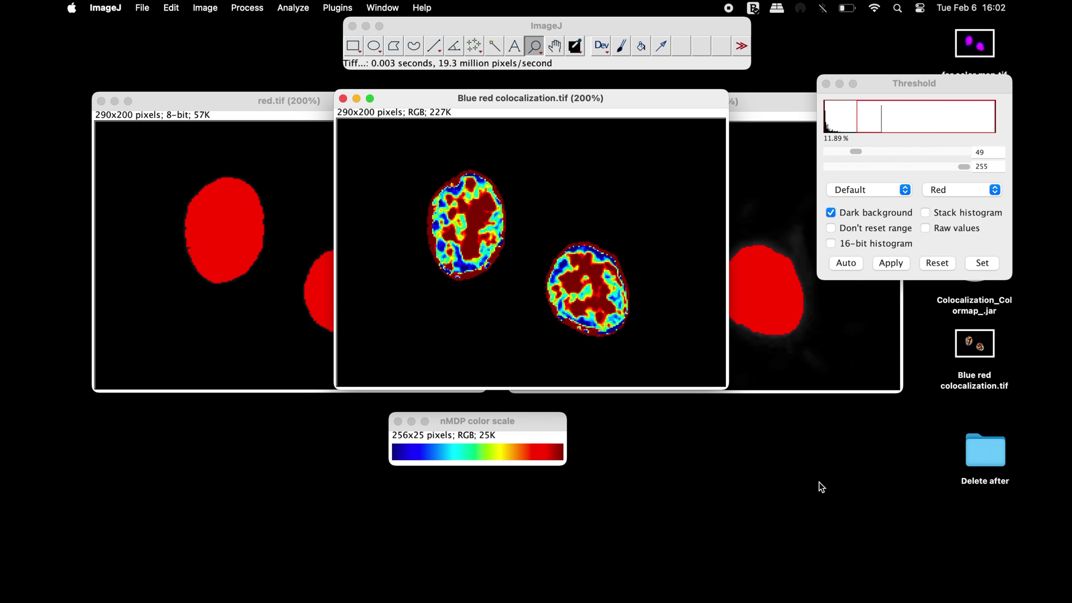